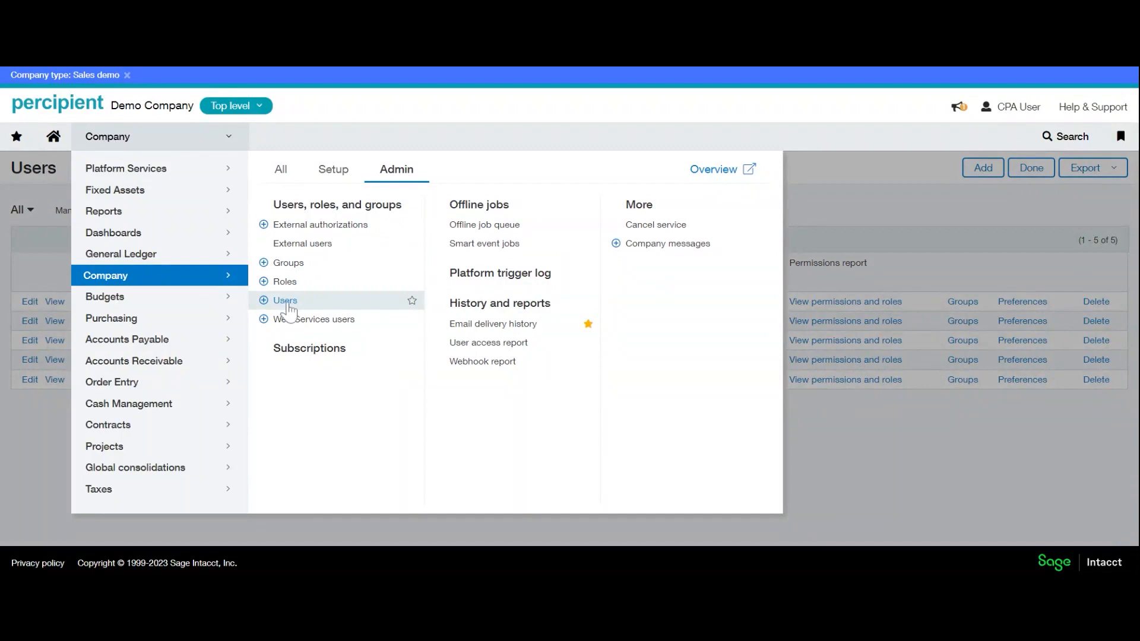
Open the company's Users list, view the blank form for adding a user and cancel it
{"action": "left_click", "coordinate": [286, 303]}
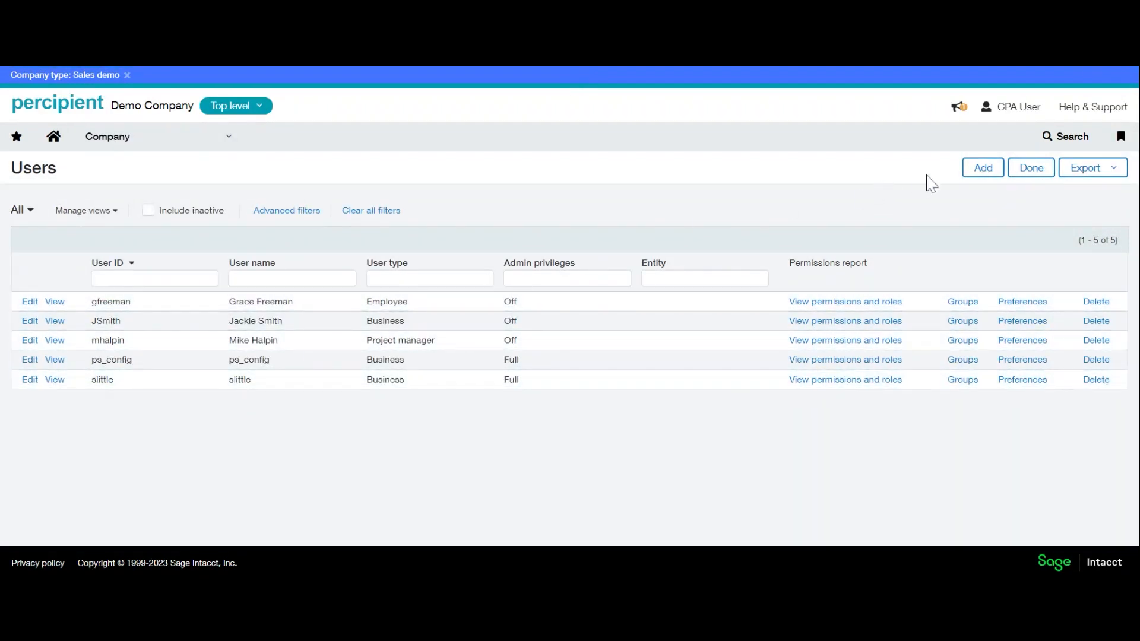
{"action": "left_click", "coordinate": [984, 179]}
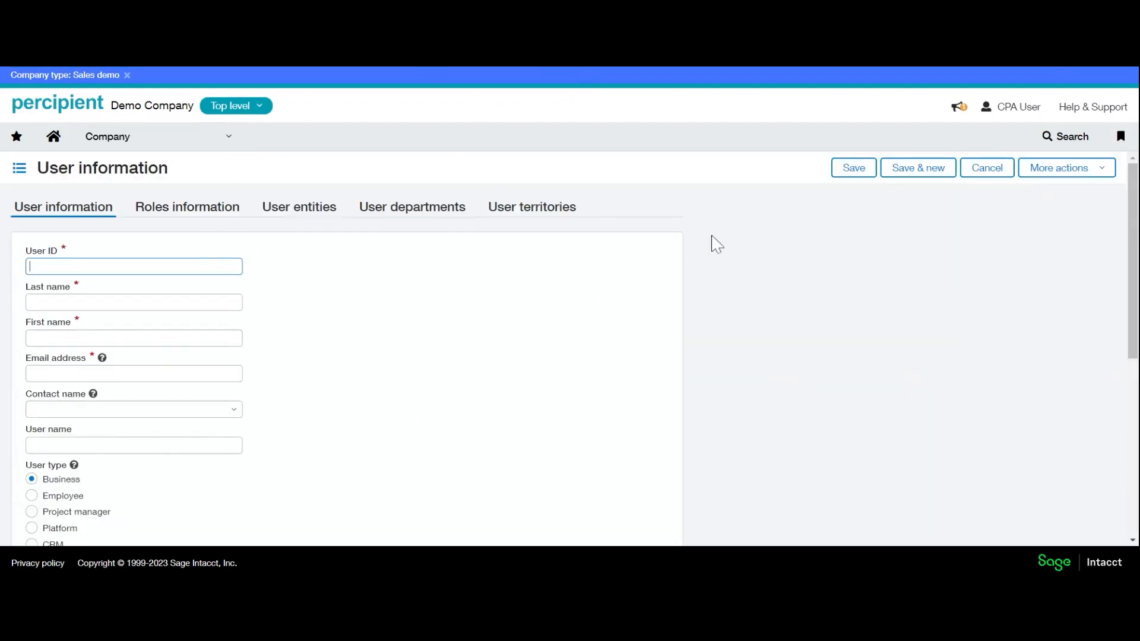
{"action": "left_click", "coordinate": [987, 170]}
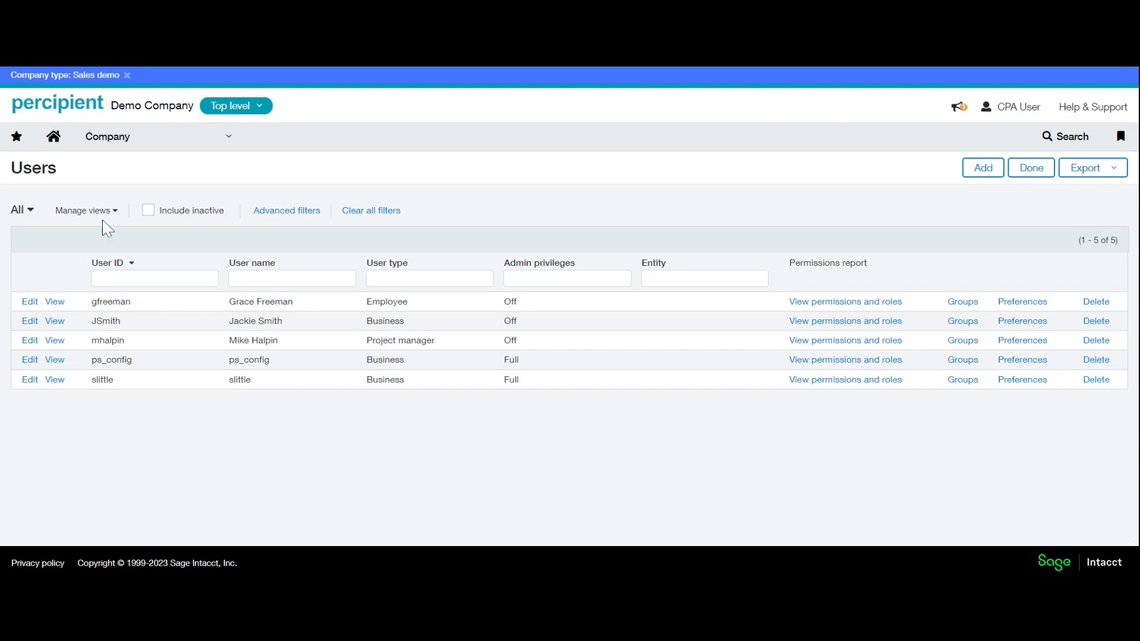
Open the Business user with admin privileges off for editing and review the user information and the help on user types
{"action": "left_click", "coordinate": [31, 321]}
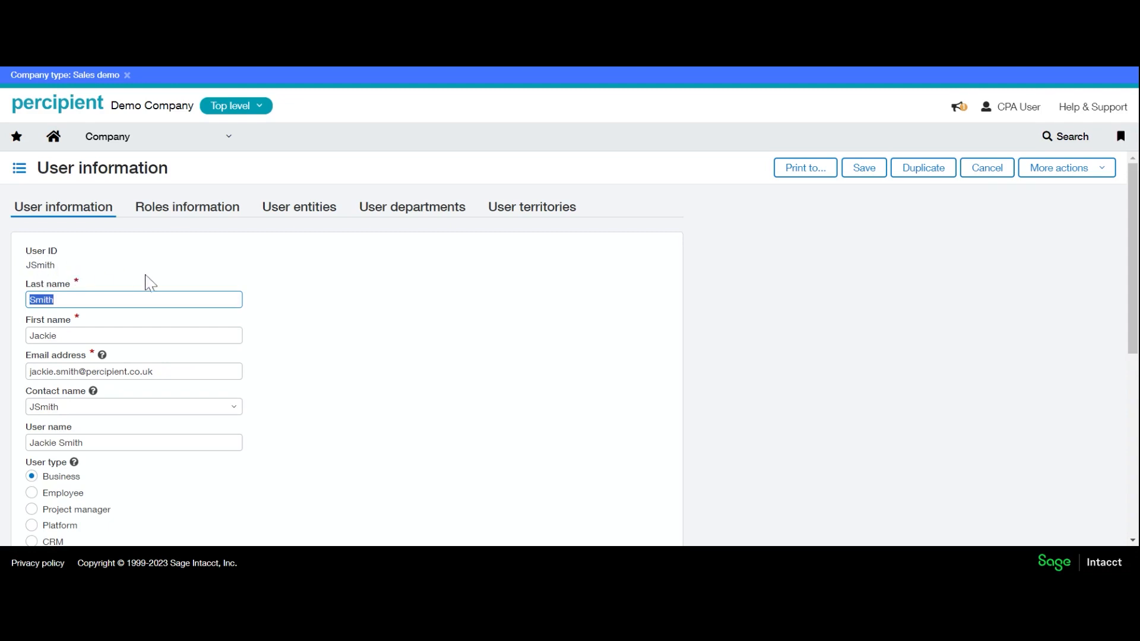
{"action": "scroll", "coordinate": [150, 283], "scroll_direction": "down", "scroll_amount": 1}
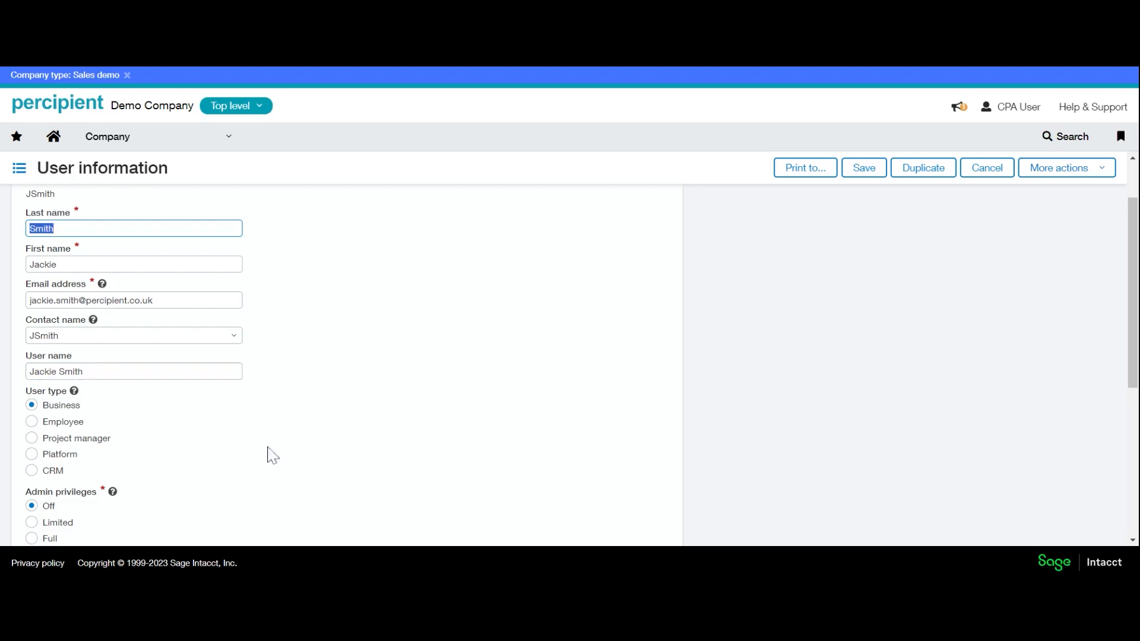
{"action": "scroll", "coordinate": [351, 403], "scroll_direction": "down", "scroll_amount": 1}
{"action": "scroll", "coordinate": [352, 403], "scroll_direction": "down", "scroll_amount": 4}
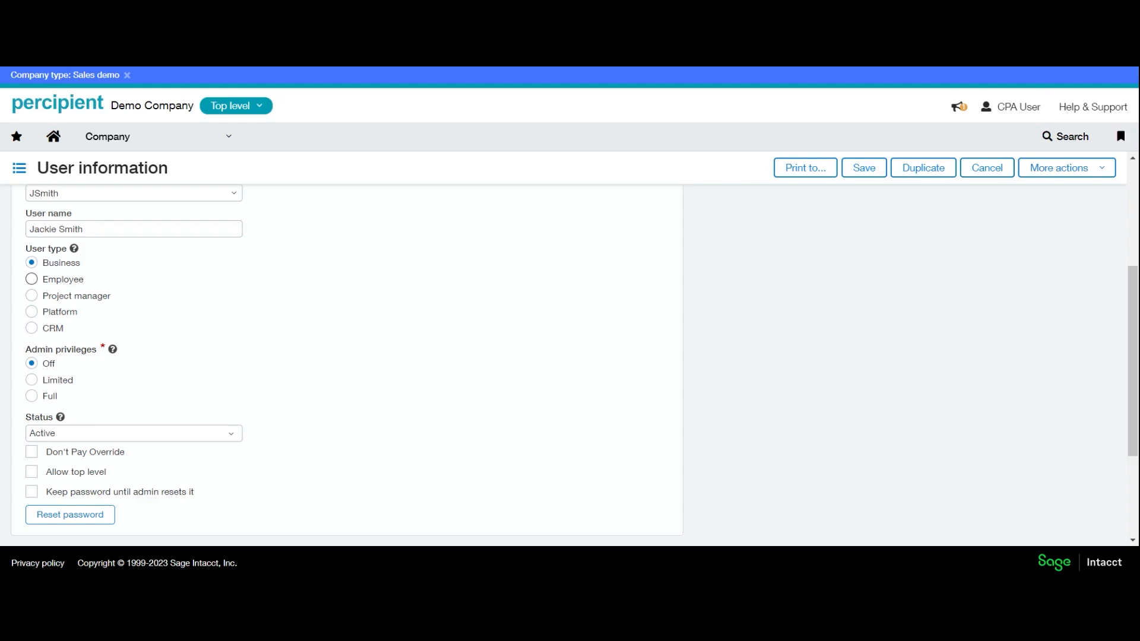
{"action": "left_click", "coordinate": [74, 249]}
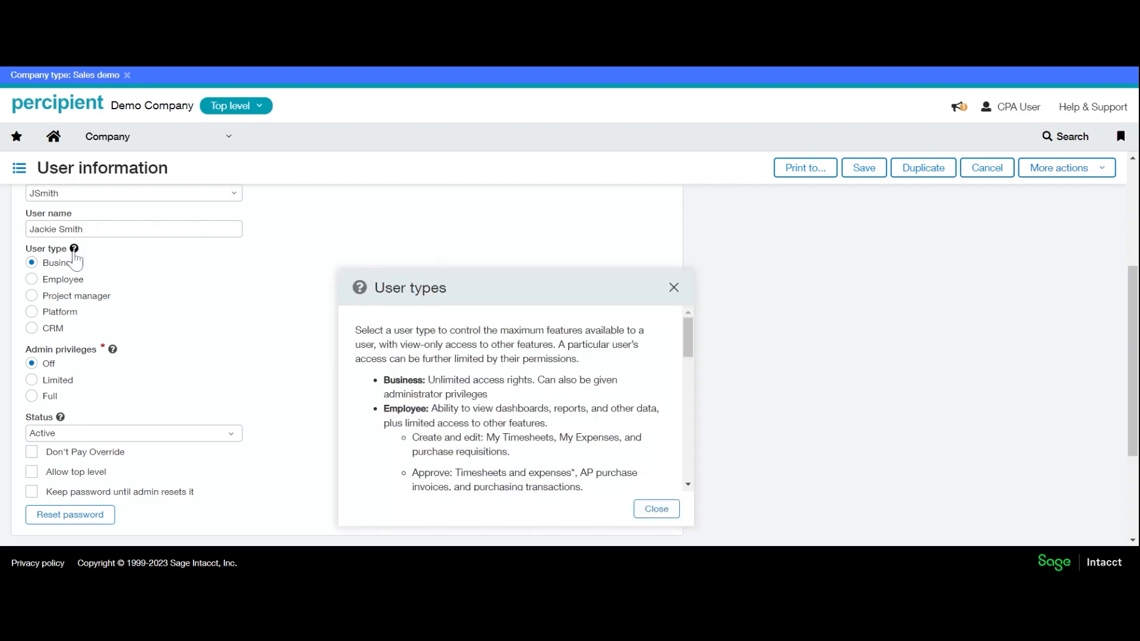
{"action": "left_click", "coordinate": [674, 288]}
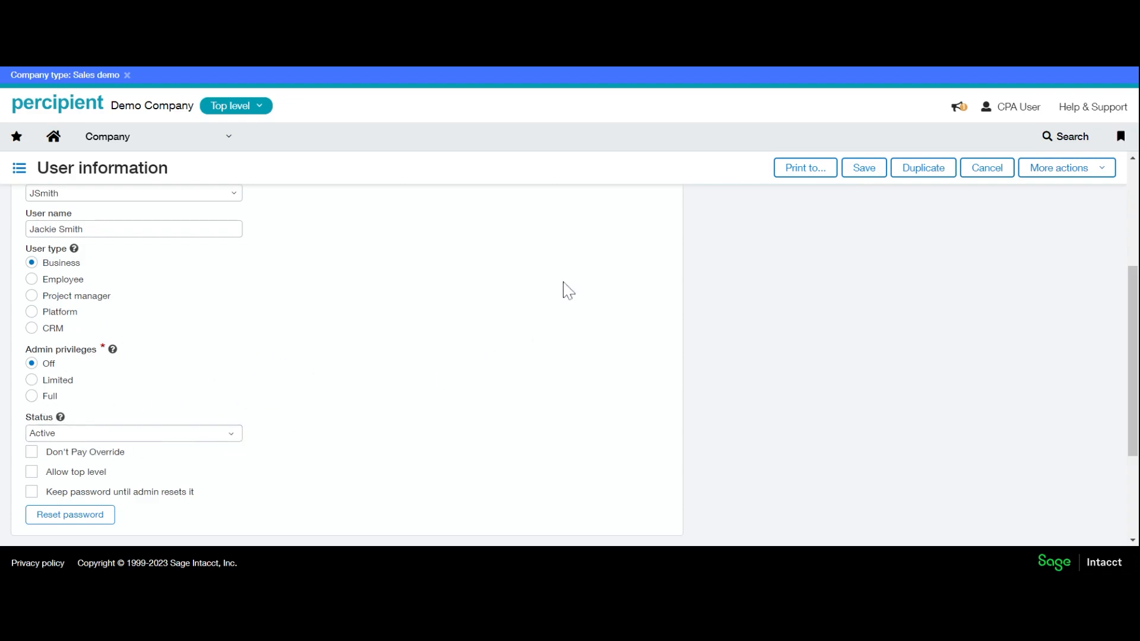
{"action": "scroll", "coordinate": [573, 279], "scroll_direction": "up", "scroll_amount": 4}
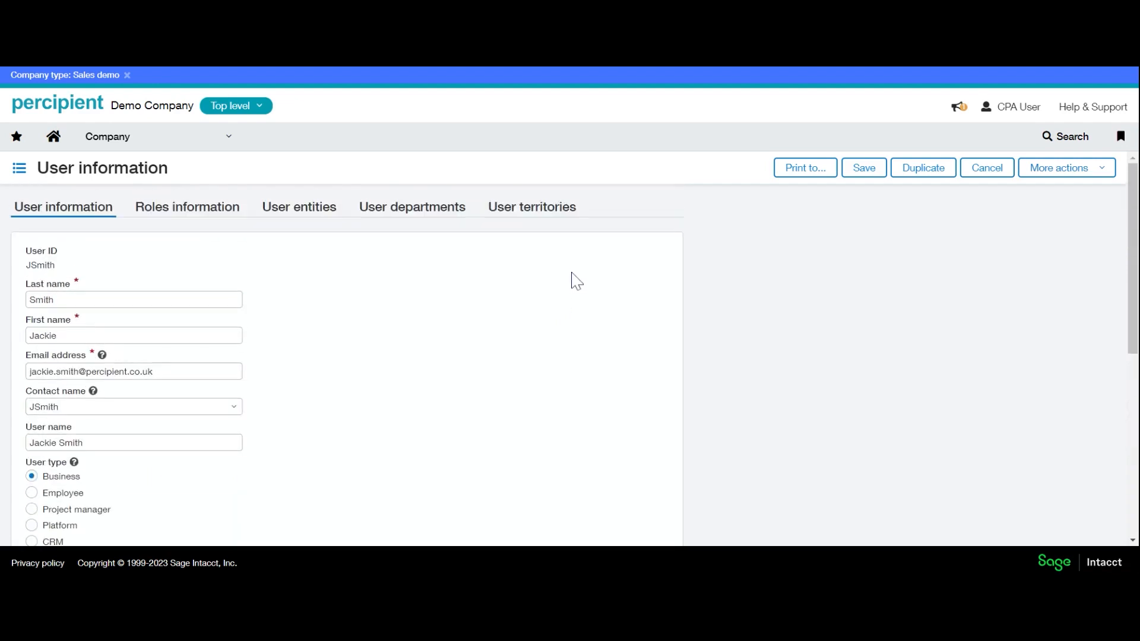
Examine the Accounts Payable and Purchase Ledger roles assigned to the user
{"action": "left_click", "coordinate": [189, 219]}
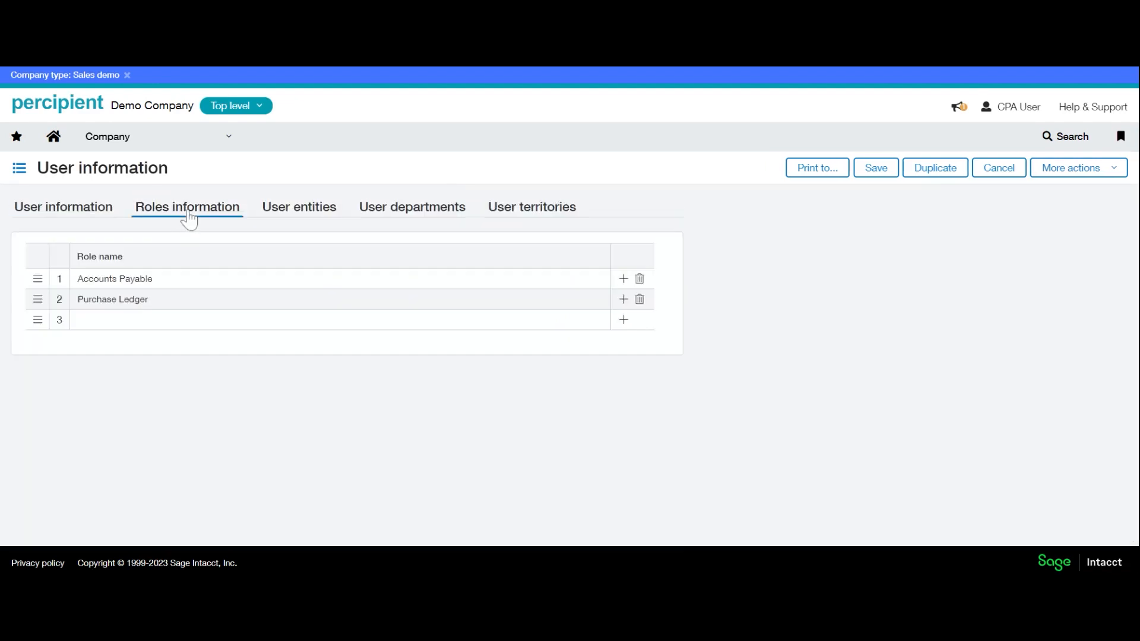
{"action": "left_click", "coordinate": [178, 278]}
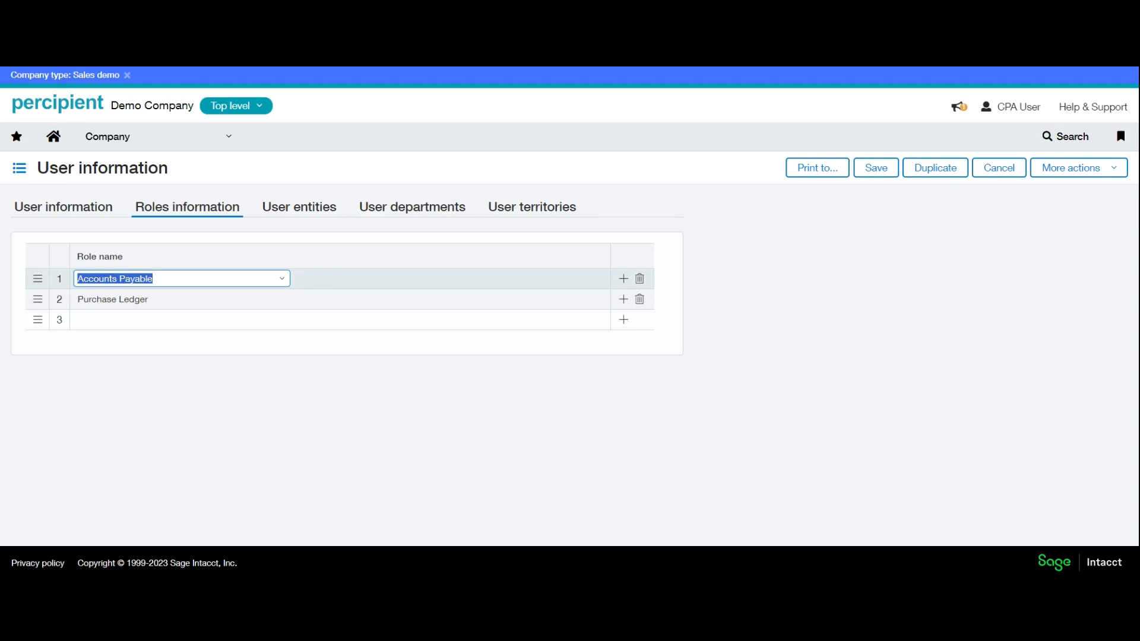
{"action": "left_click", "coordinate": [342, 290]}
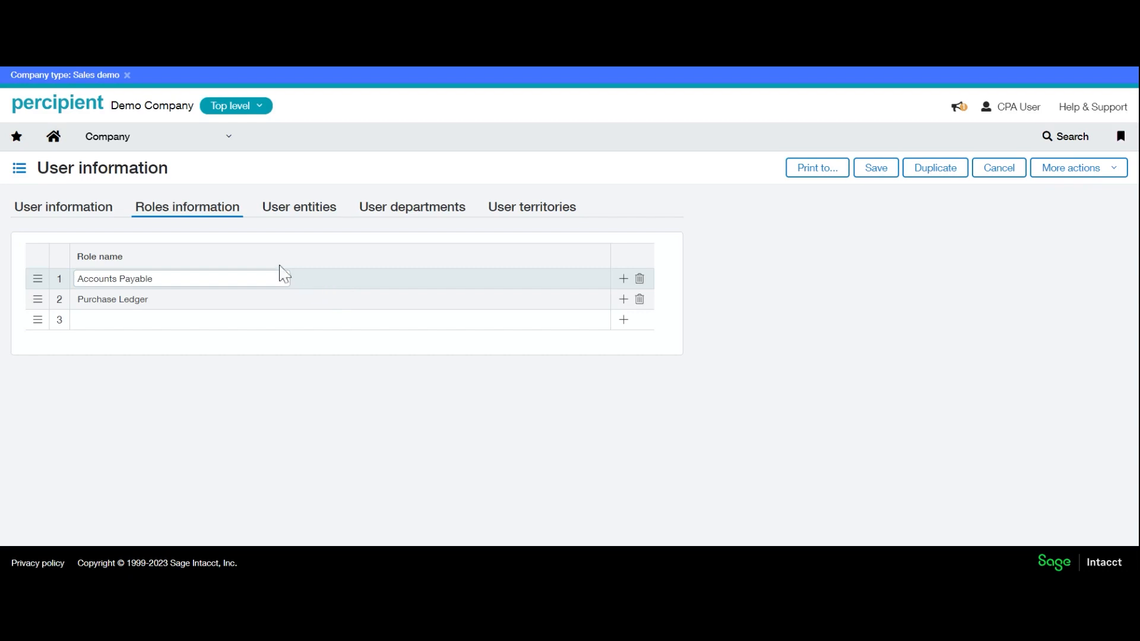
{"action": "left_click", "coordinate": [181, 299]}
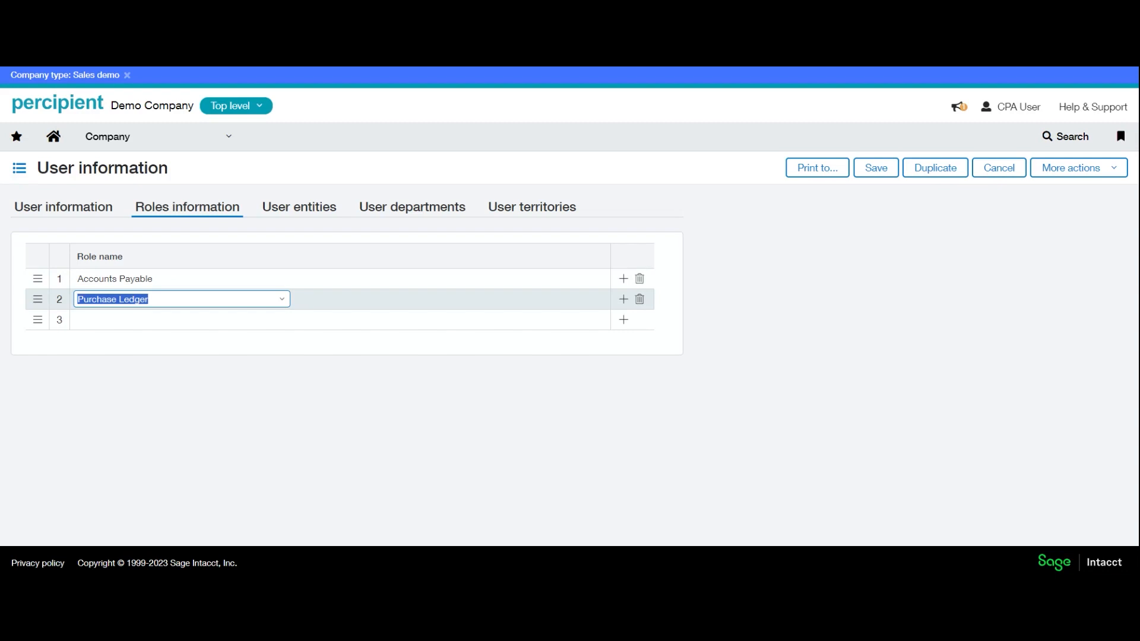
{"action": "left_click", "coordinate": [181, 278]}
{"action": "left_click", "coordinate": [180, 299]}
{"action": "left_click", "coordinate": [180, 278]}
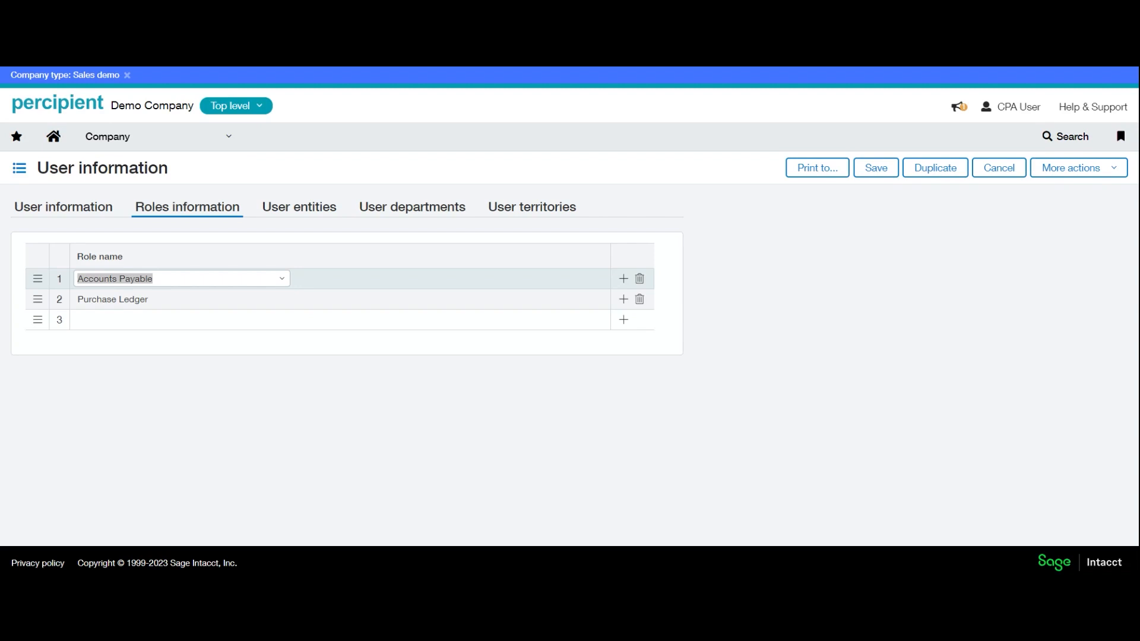
Remove the Purchase Ledger role from the user and assign the Consultant role as the second role
{"action": "left_click", "coordinate": [640, 299]}
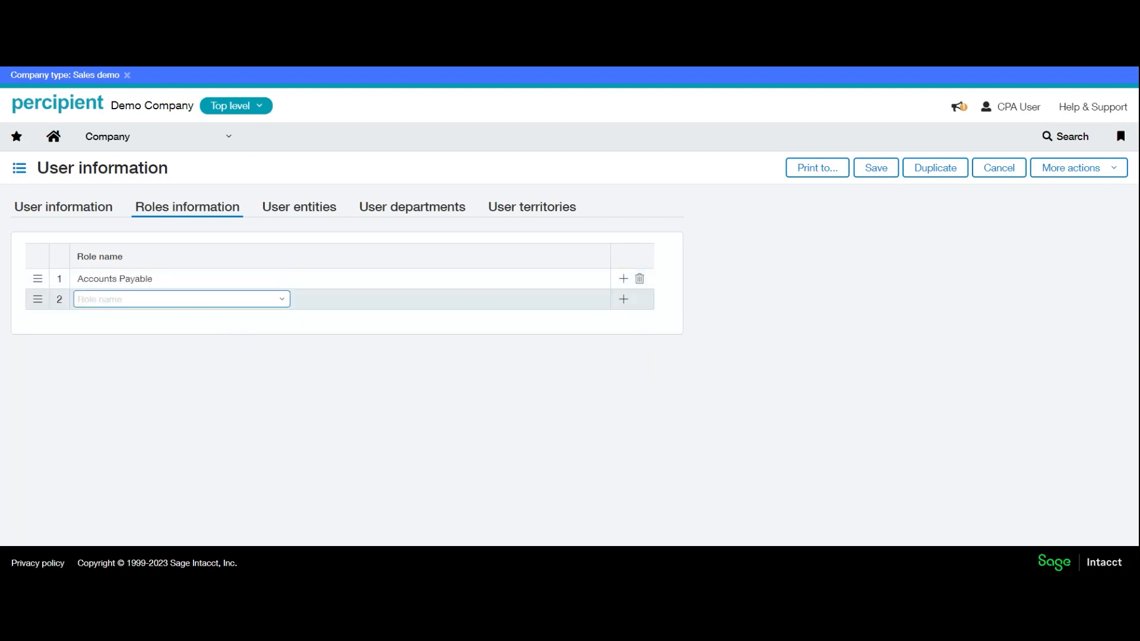
{"action": "left_click", "coordinate": [283, 300]}
{"action": "left_click", "coordinate": [115, 419]}
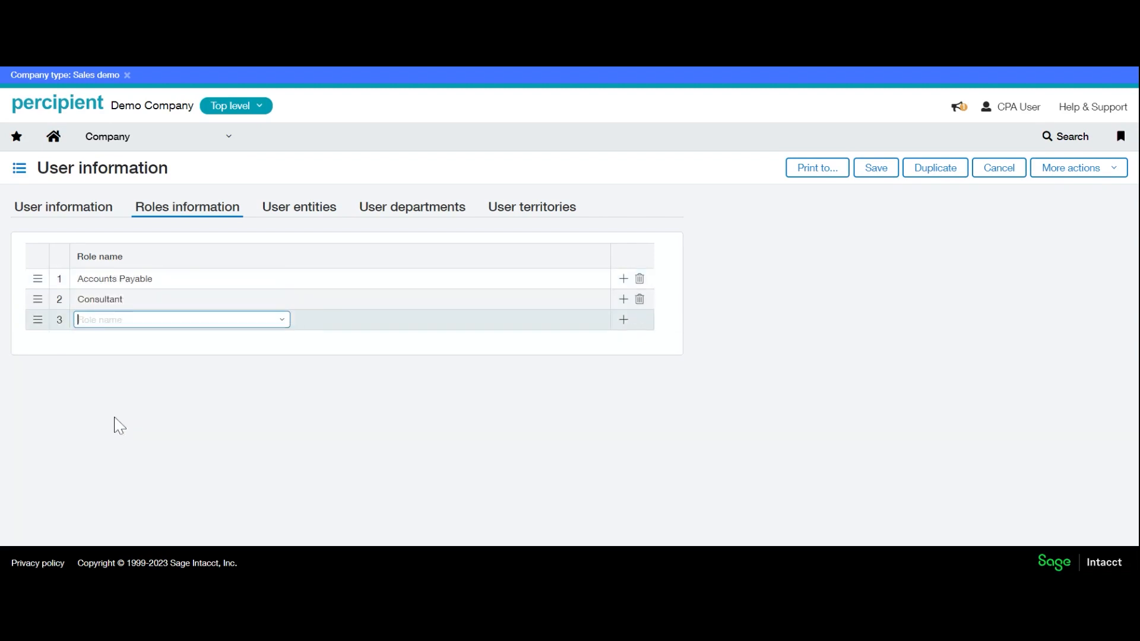
Remove entity E100 from the user's entities and assign E100--E100 again, leaving access to the top level off
{"action": "left_click", "coordinate": [317, 219]}
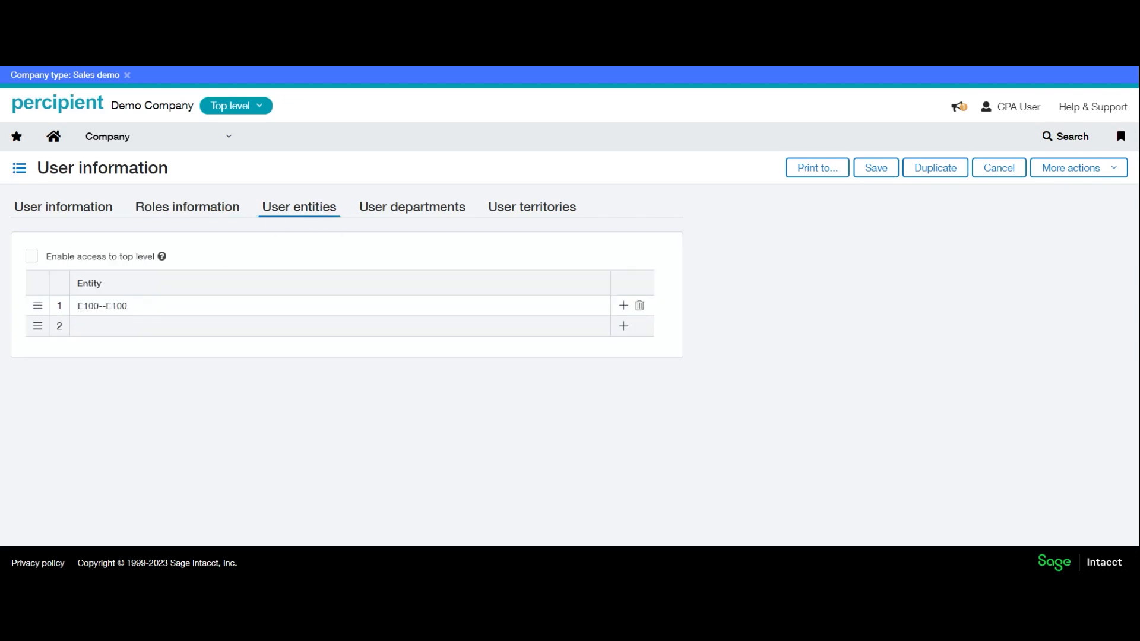
{"action": "left_click", "coordinate": [639, 307]}
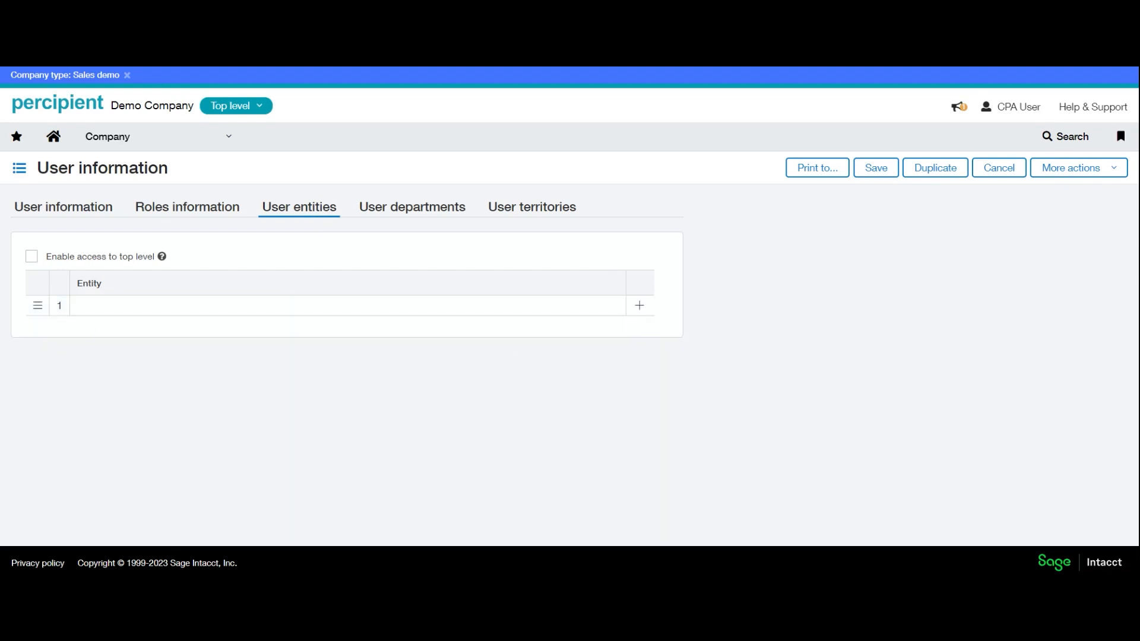
{"action": "left_click", "coordinate": [638, 306]}
{"action": "left_click", "coordinate": [282, 306]}
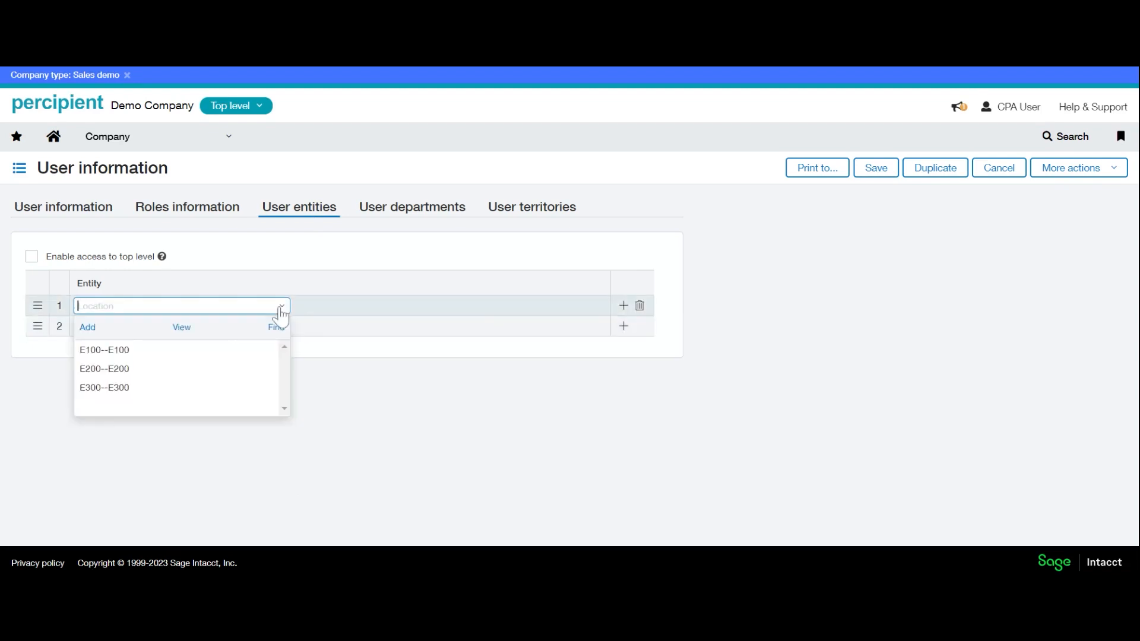
{"action": "left_click", "coordinate": [123, 351]}
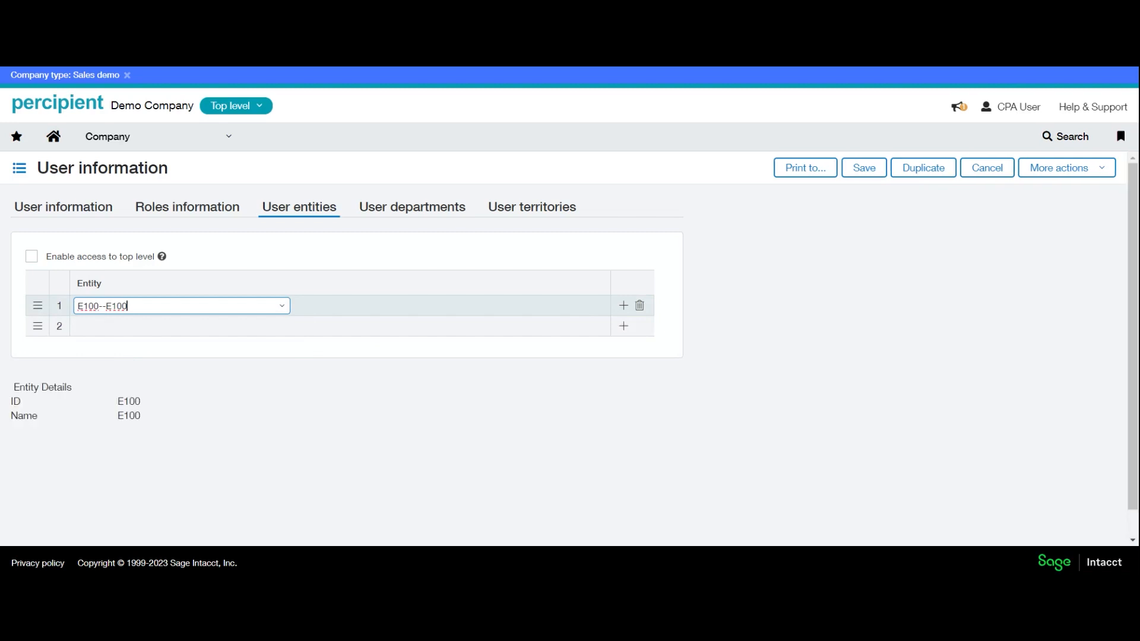
{"action": "left_click", "coordinate": [35, 257]}
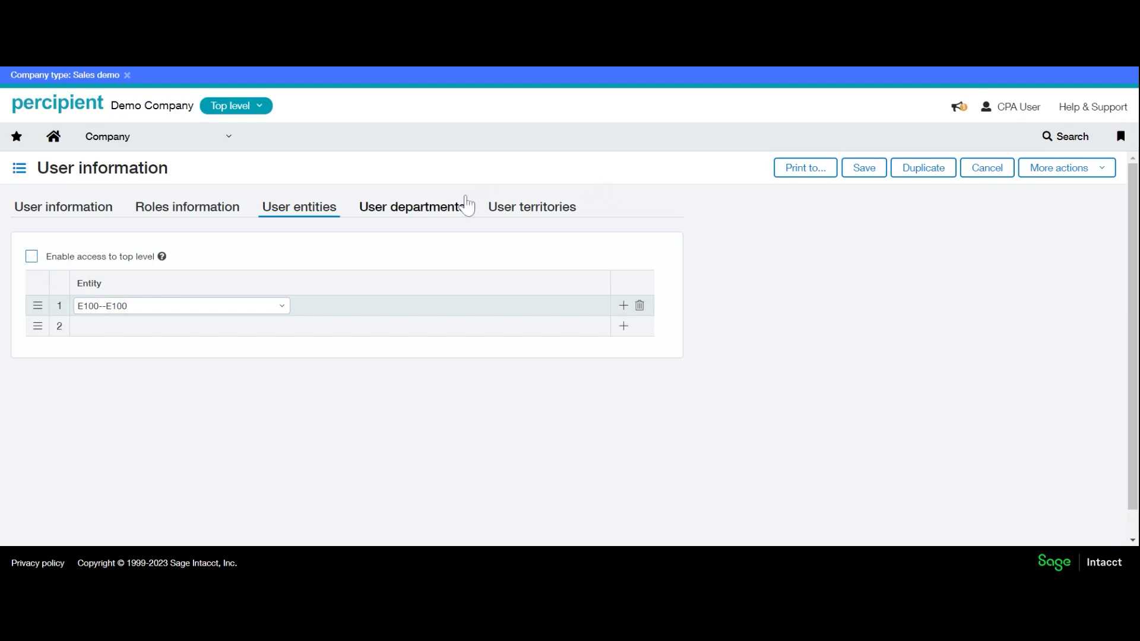
Try D001--Head Office as a second department for the user, and remove all department entries, including D0004a--House Keeping
{"action": "left_click", "coordinate": [422, 213]}
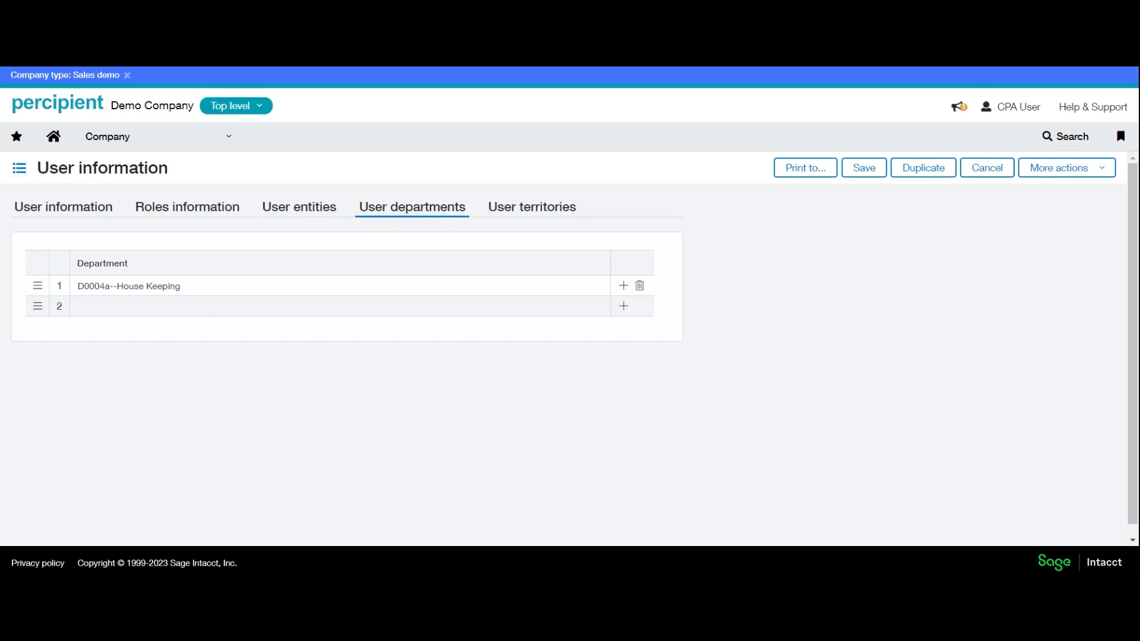
{"action": "left_click", "coordinate": [280, 309]}
{"action": "left_click", "coordinate": [281, 306]}
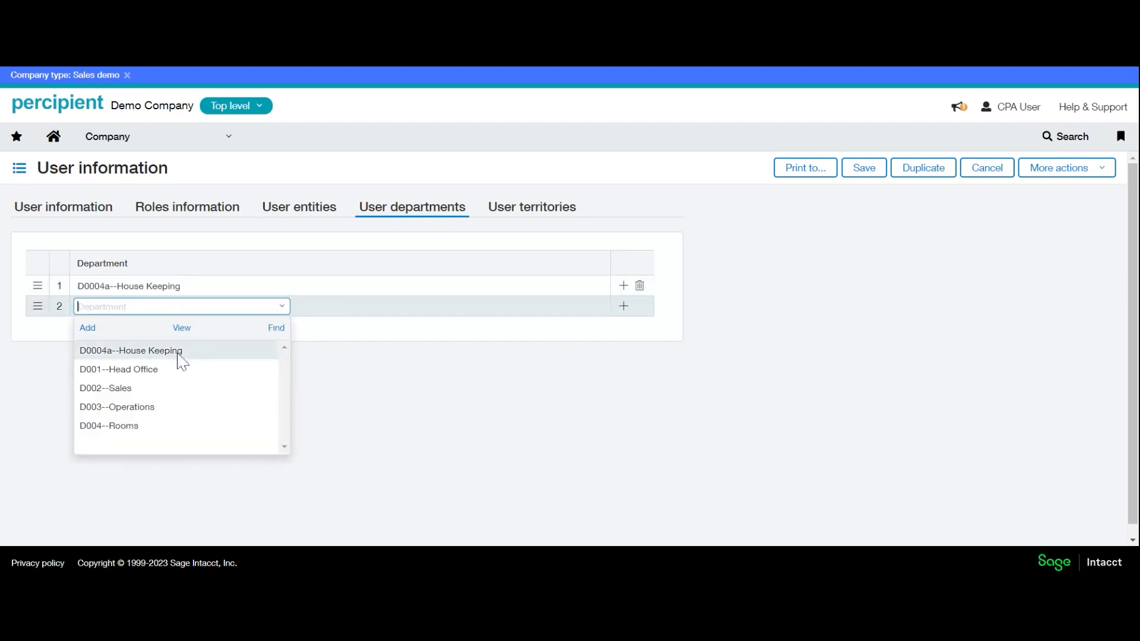
{"action": "left_click", "coordinate": [171, 371]}
{"action": "left_click", "coordinate": [640, 307]}
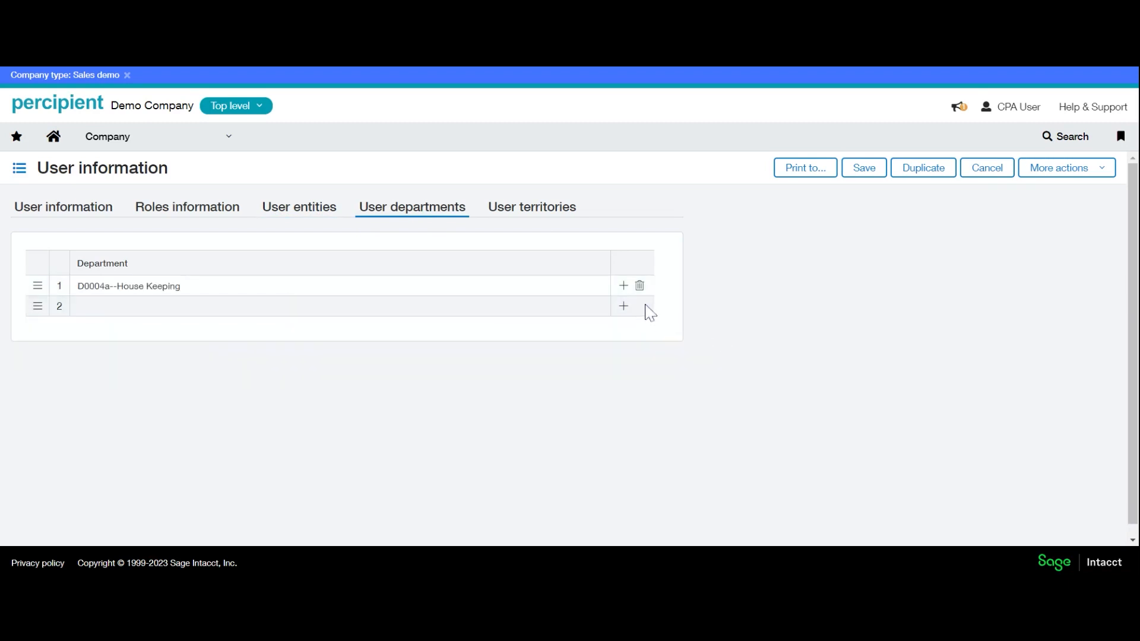
{"action": "left_click", "coordinate": [639, 287]}
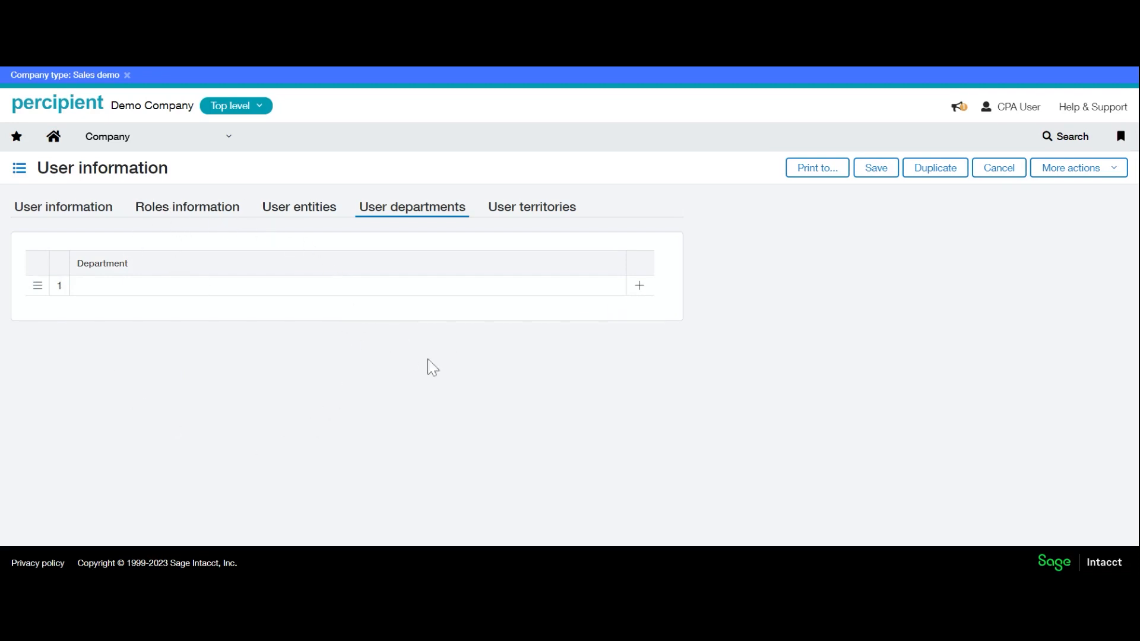
Try NW002 as the user's first territory and NW001 as the second, and remove both territory entries
{"action": "left_click", "coordinate": [535, 211]}
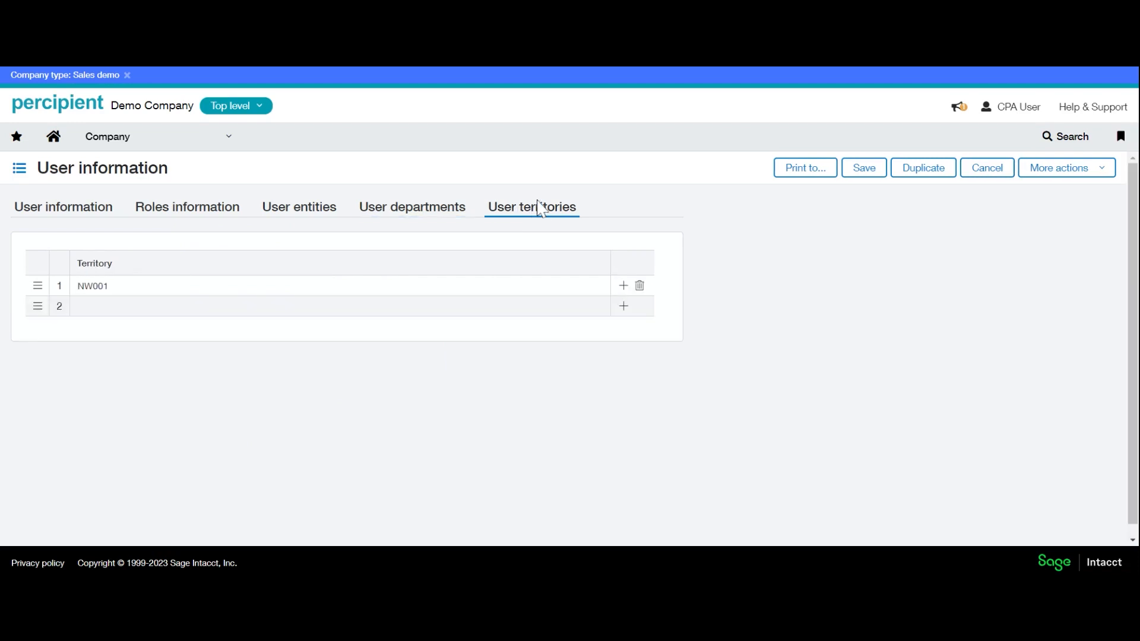
{"action": "left_click", "coordinate": [410, 287]}
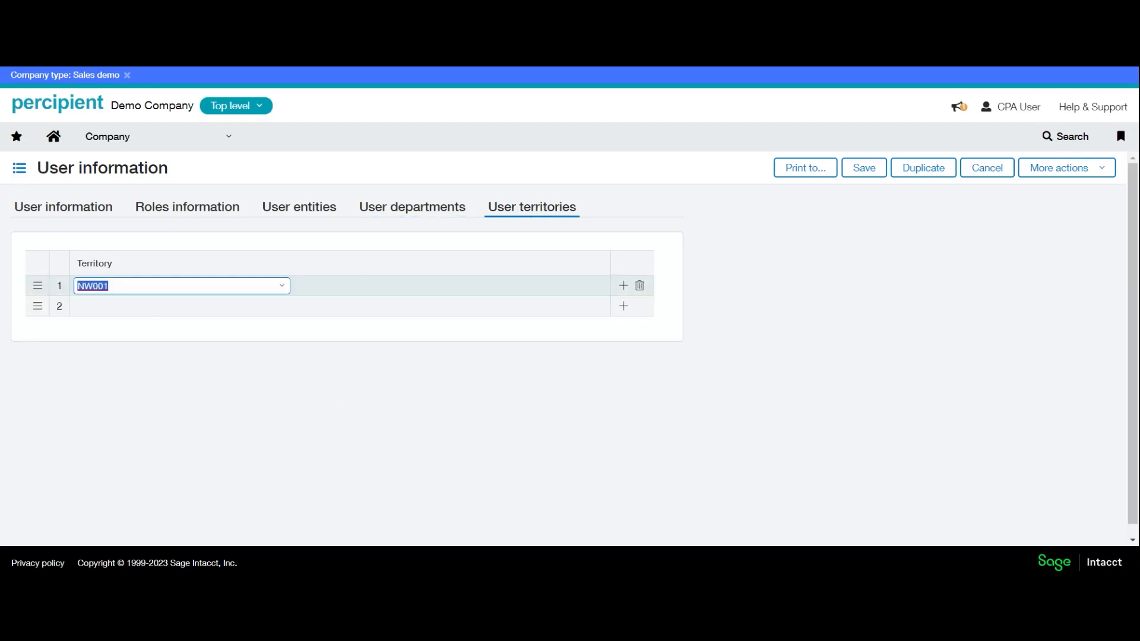
{"action": "left_click", "coordinate": [283, 287]}
{"action": "left_click", "coordinate": [283, 287]}
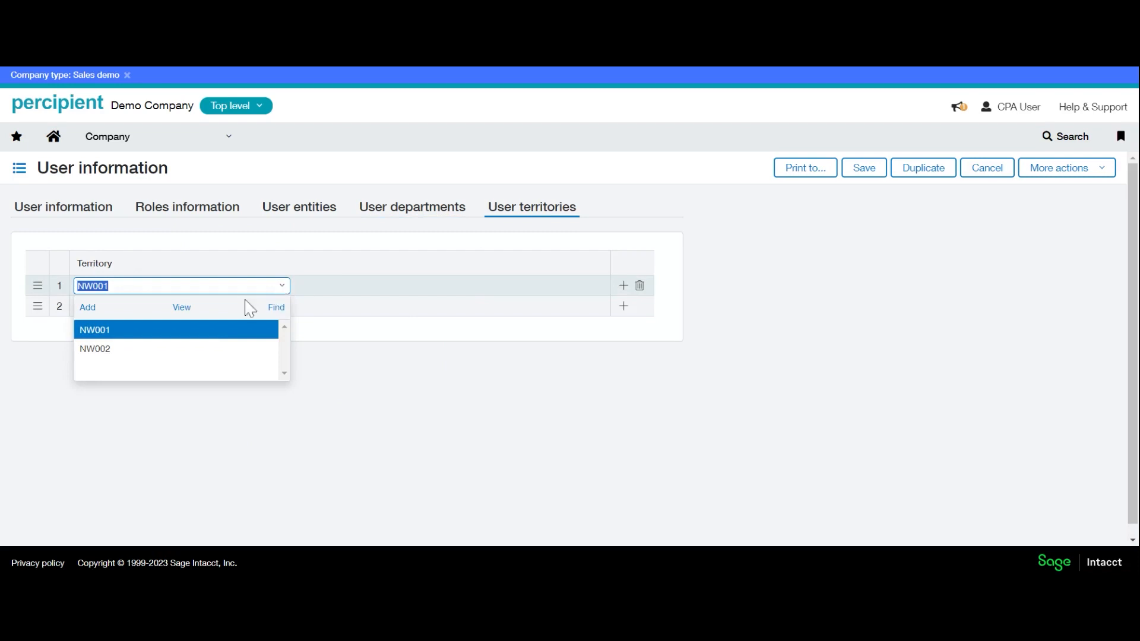
{"action": "left_click", "coordinate": [125, 349]}
{"action": "left_click", "coordinate": [178, 307]}
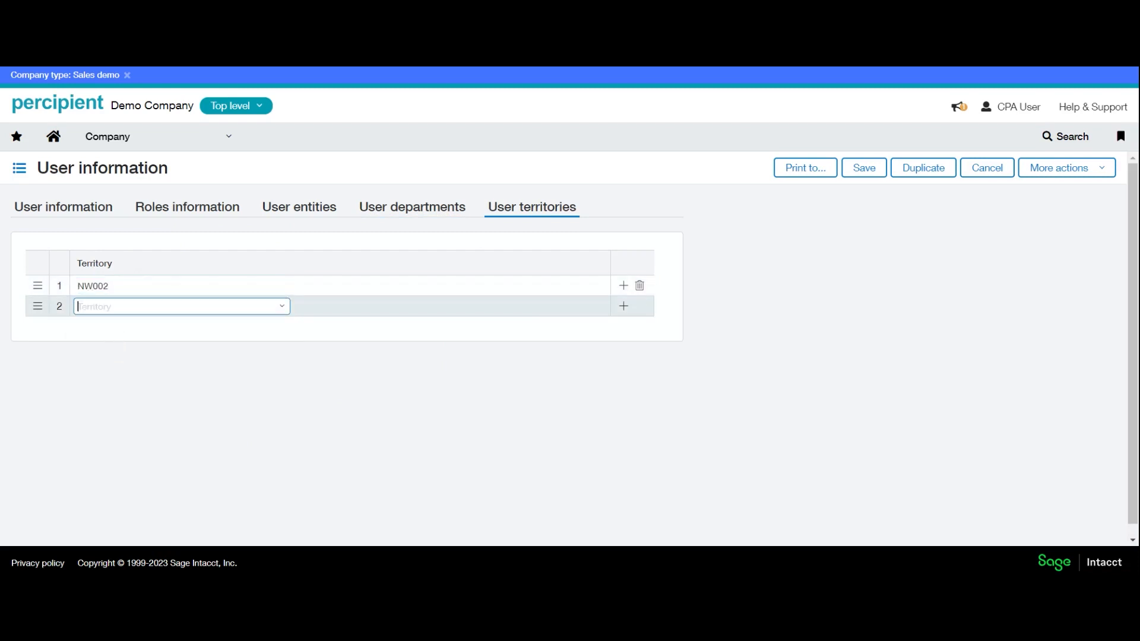
{"action": "left_click", "coordinate": [279, 308]}
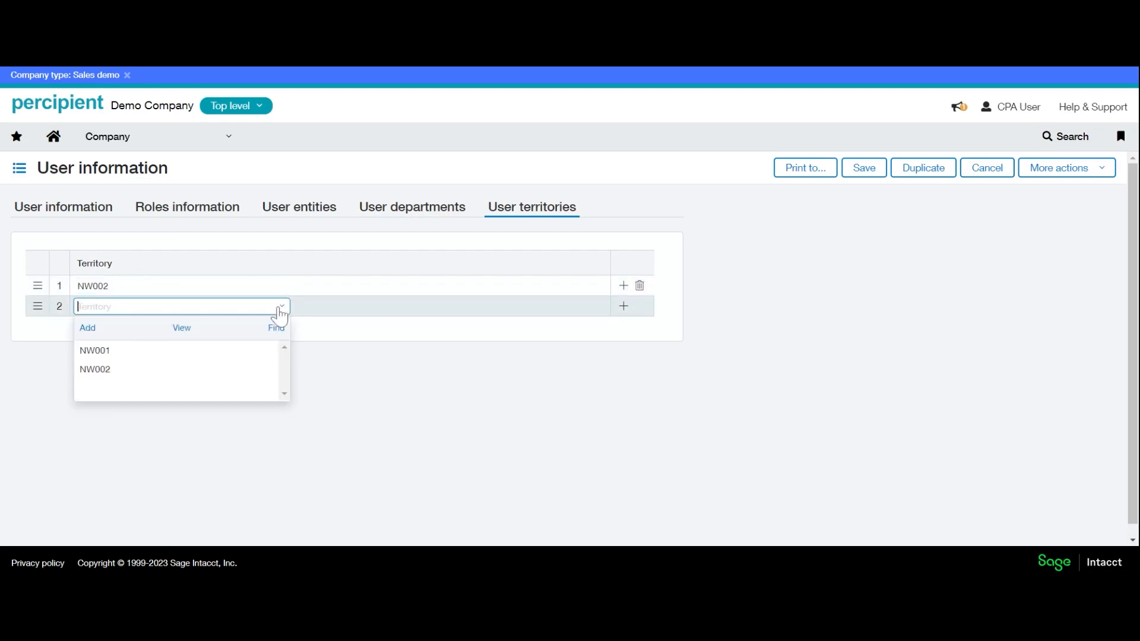
{"action": "left_click", "coordinate": [122, 352]}
{"action": "left_click", "coordinate": [639, 306]}
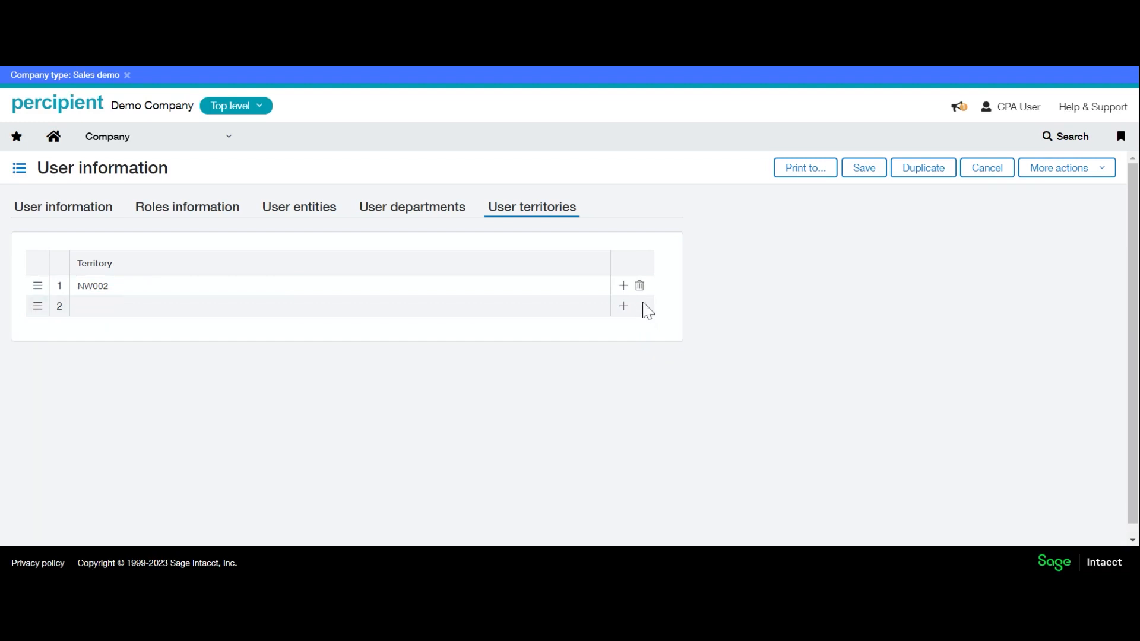
{"action": "left_click", "coordinate": [639, 286]}
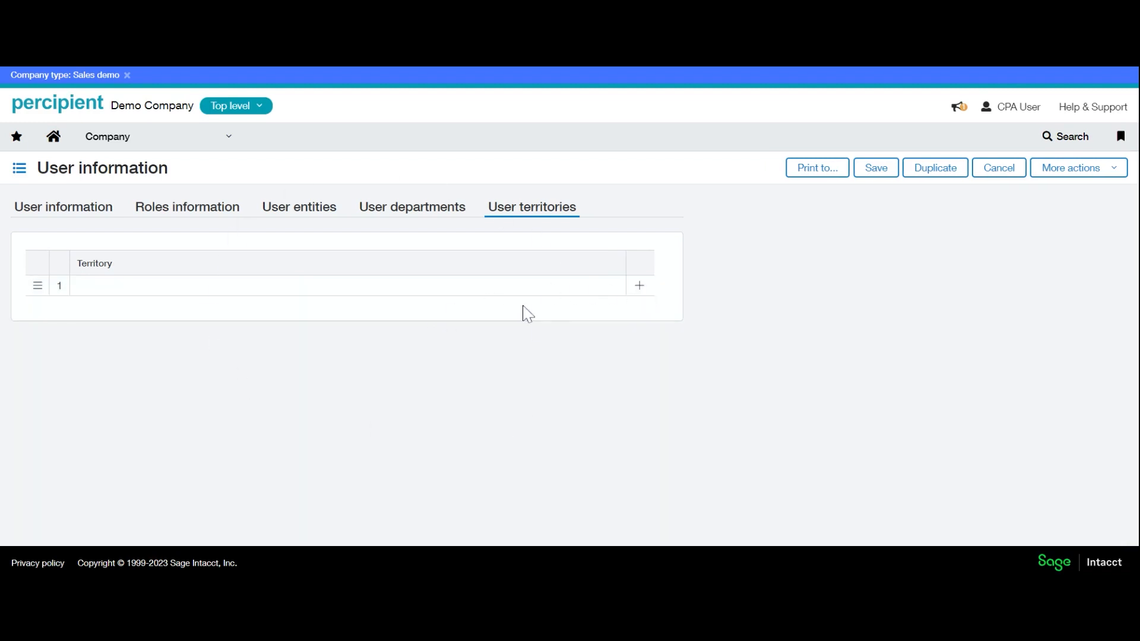
Save the edited user record and verify the identity by entering the account password
{"action": "left_click", "coordinate": [891, 171]}
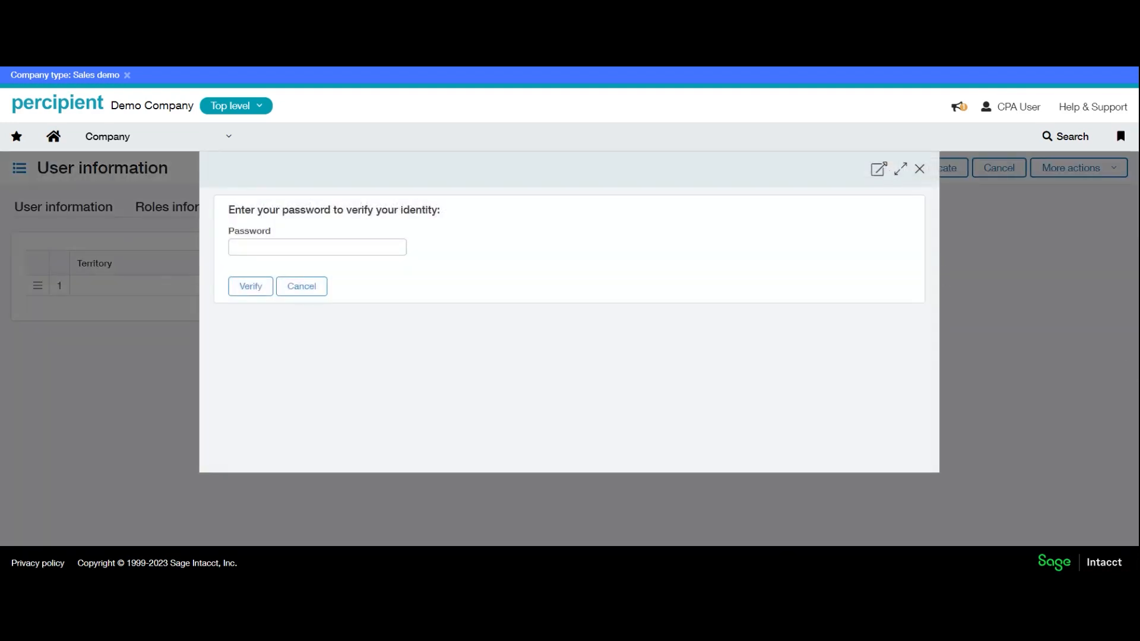
{"action": "left_click", "coordinate": [317, 247]}
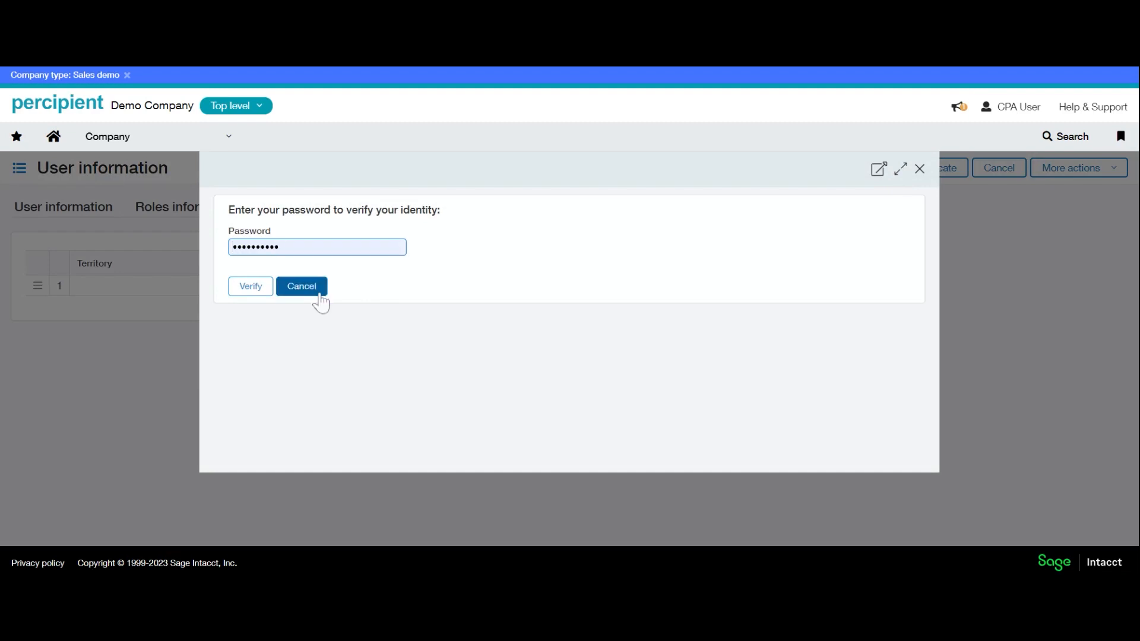
{"action": "left_click", "coordinate": [260, 292]}
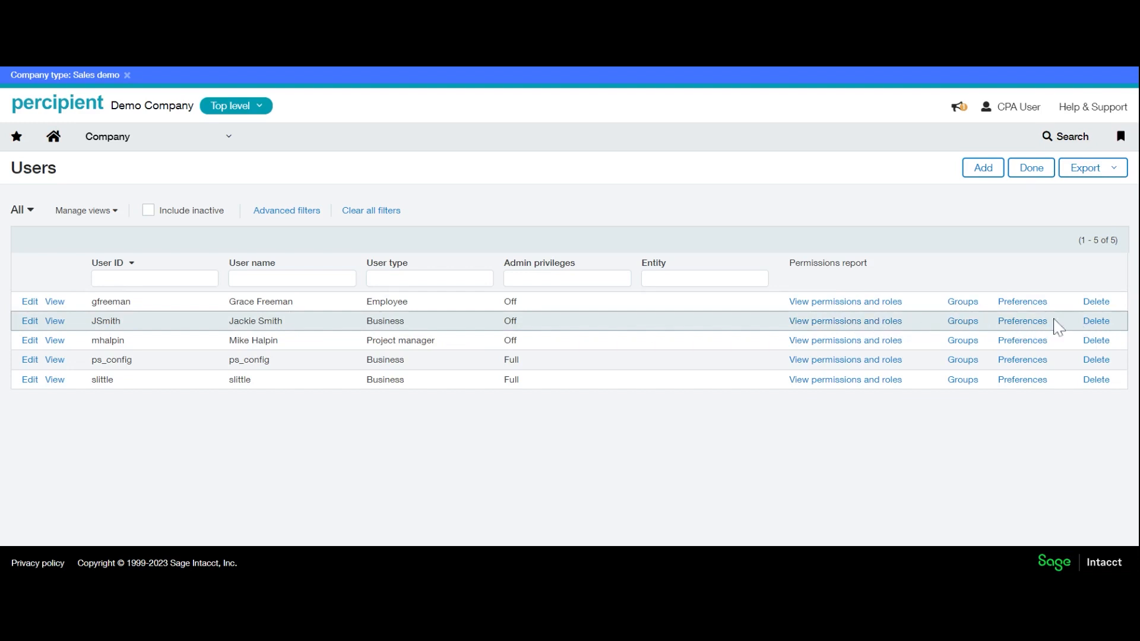
Edit the business user whose admin privileges are off and set the user's status to Inactive
{"action": "left_click", "coordinate": [31, 323]}
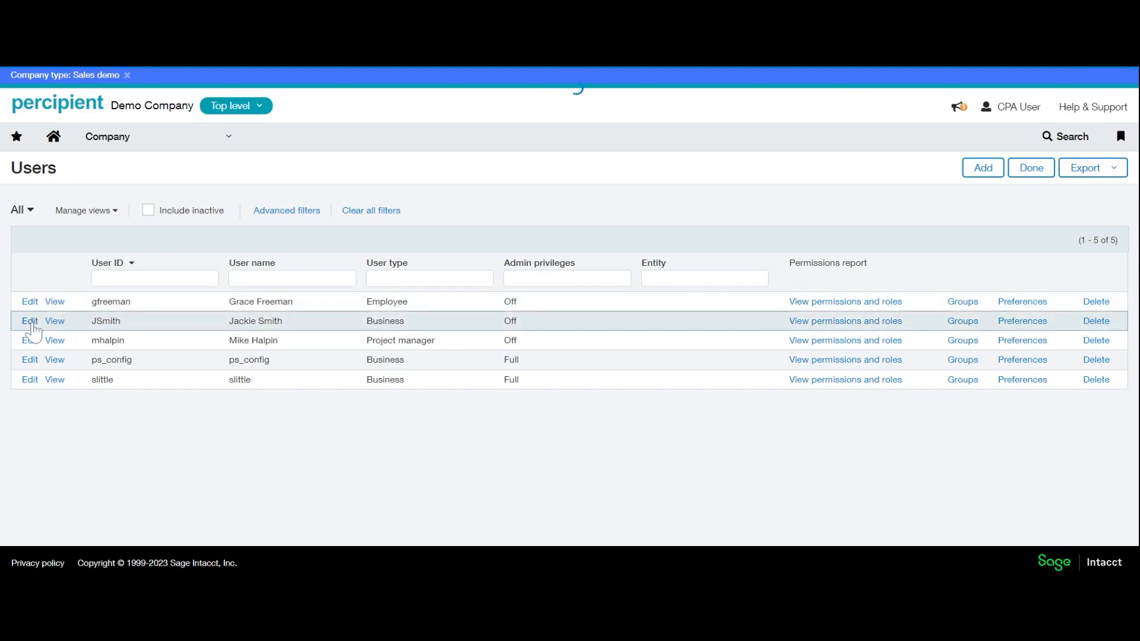
{"action": "scroll", "coordinate": [202, 500], "scroll_direction": "down", "scroll_amount": 4}
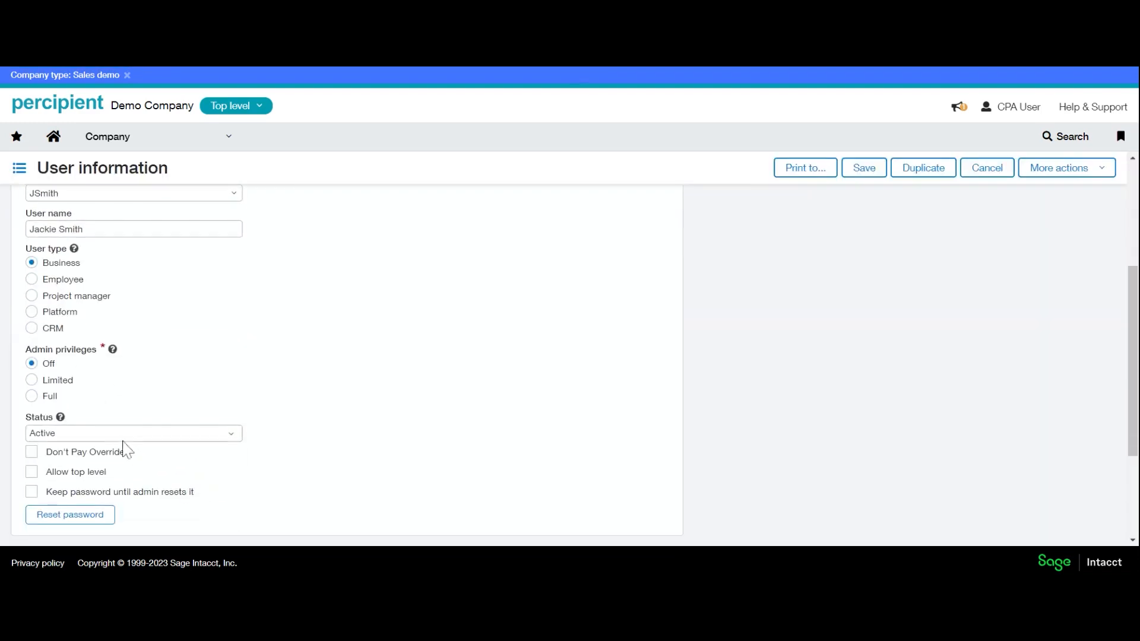
{"action": "left_click", "coordinate": [87, 434]}
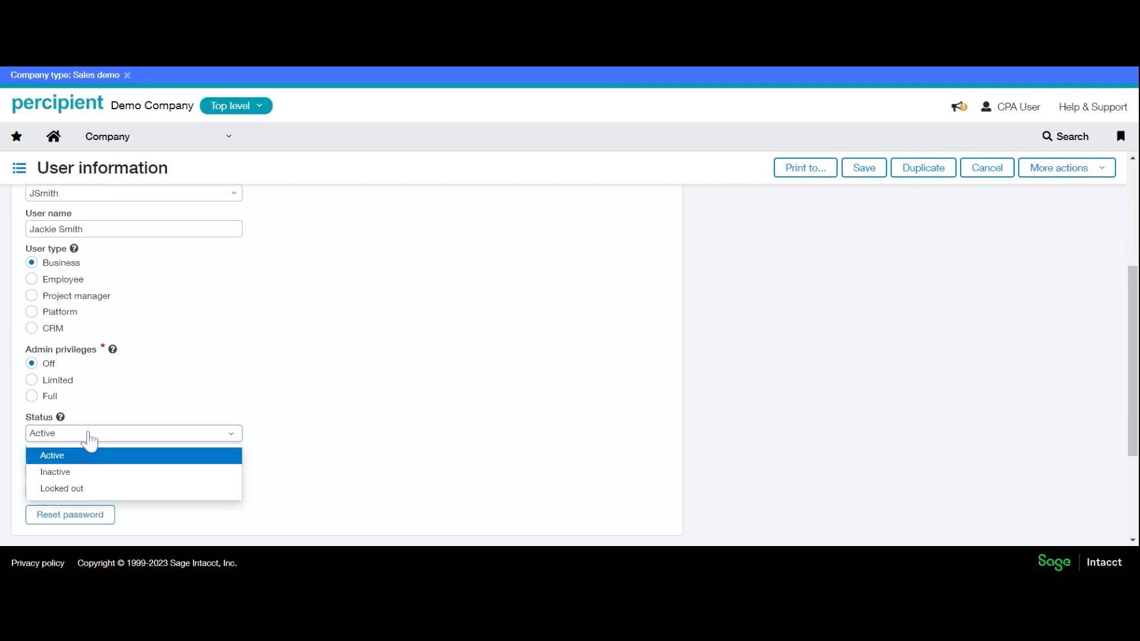
{"action": "left_click", "coordinate": [70, 476]}
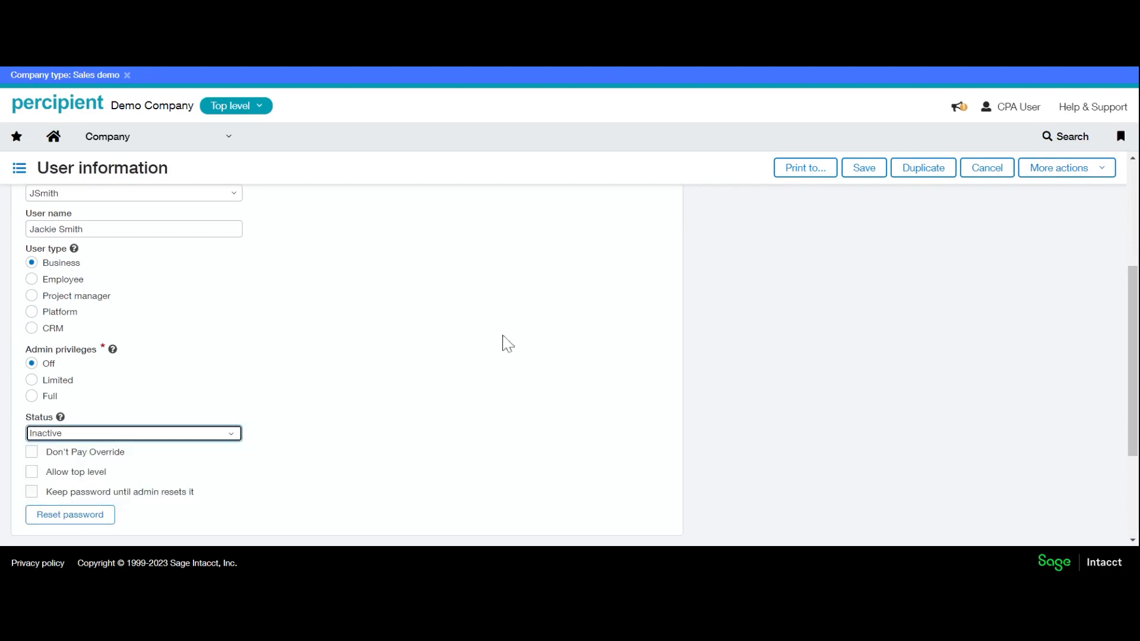
Save the deactivated user's record and verify the identity with the account password
{"action": "left_click", "coordinate": [864, 169]}
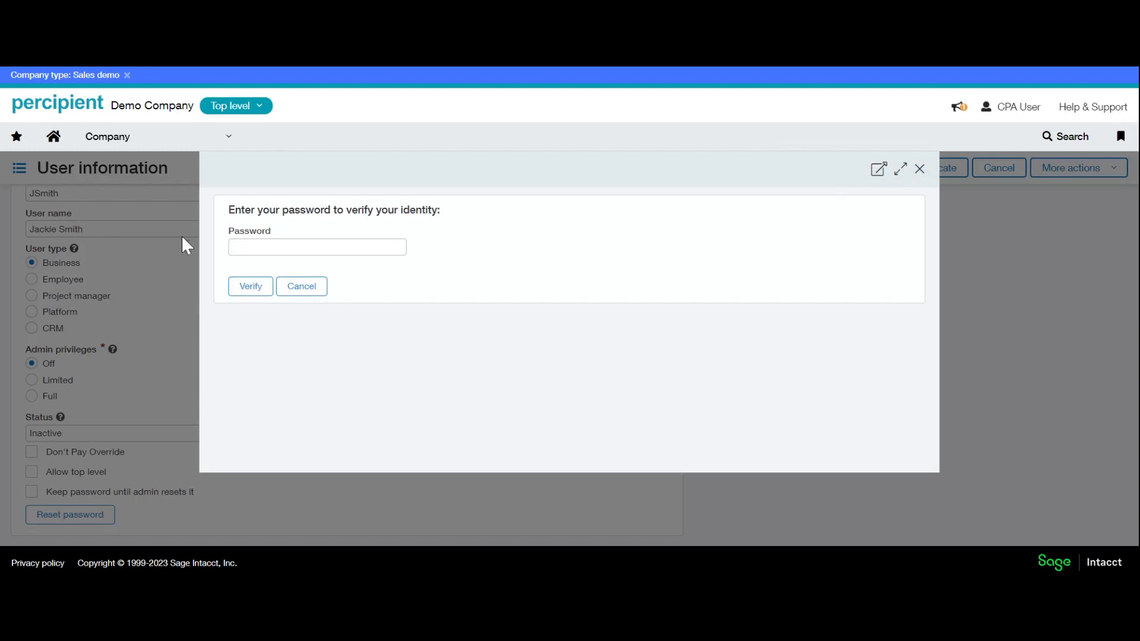
{"action": "type", "text": "••••••••••"}
{"action": "left_click", "coordinate": [249, 287]}
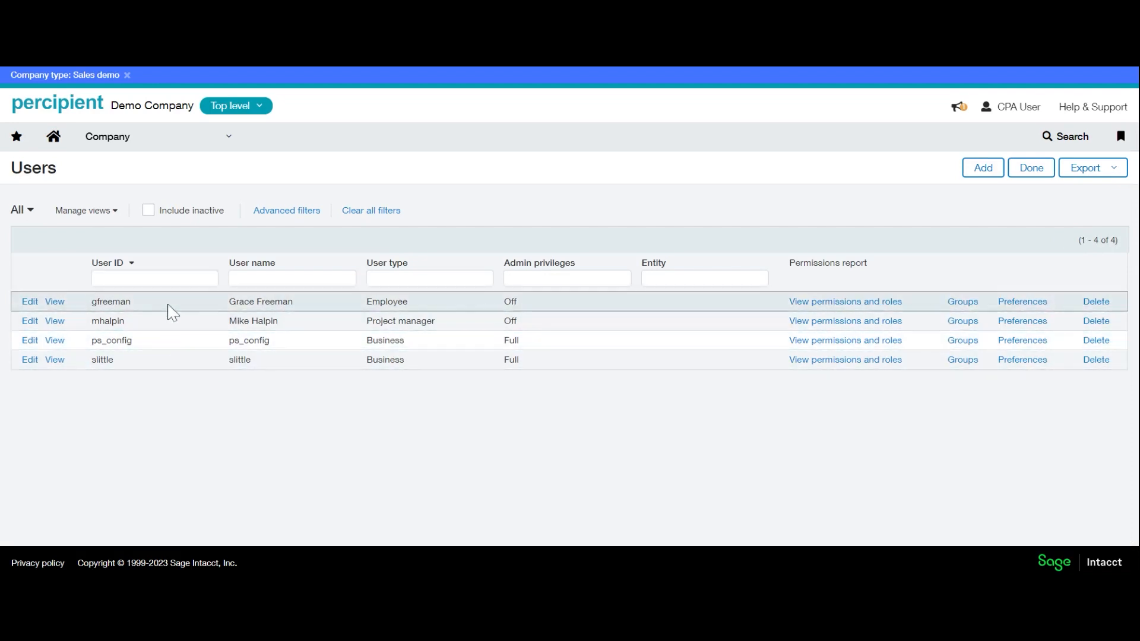
Include inactive users in the list and set the inactive business user's status to Active
{"action": "left_click", "coordinate": [148, 211]}
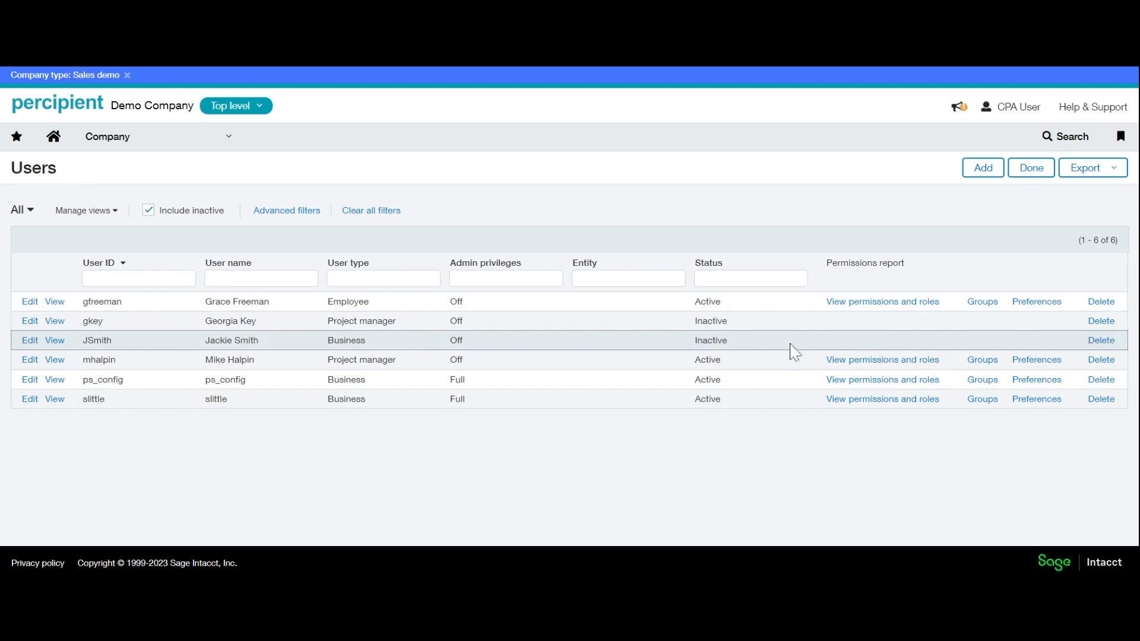
{"action": "left_click", "coordinate": [30, 343]}
{"action": "scroll", "coordinate": [356, 417], "scroll_direction": "down", "scroll_amount": 3}
{"action": "left_click", "coordinate": [109, 435]}
{"action": "left_click", "coordinate": [86, 457]}
Save the reactivated user, verifying the identity with the account password, and exclude inactive users from the list
{"action": "left_click", "coordinate": [869, 172]}
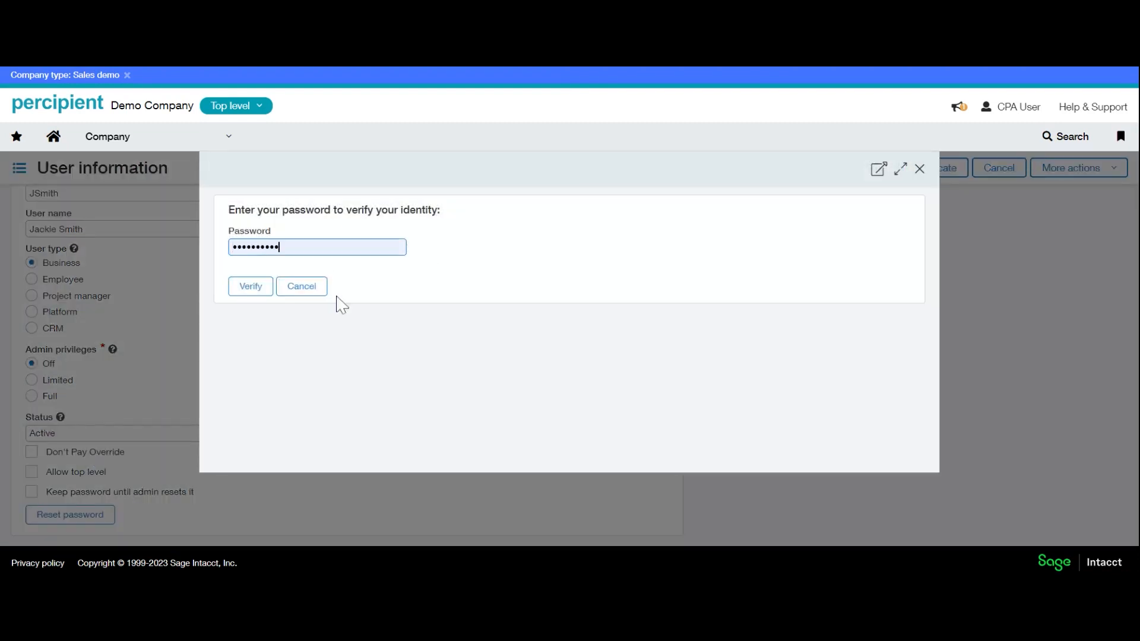
{"action": "left_click", "coordinate": [250, 288]}
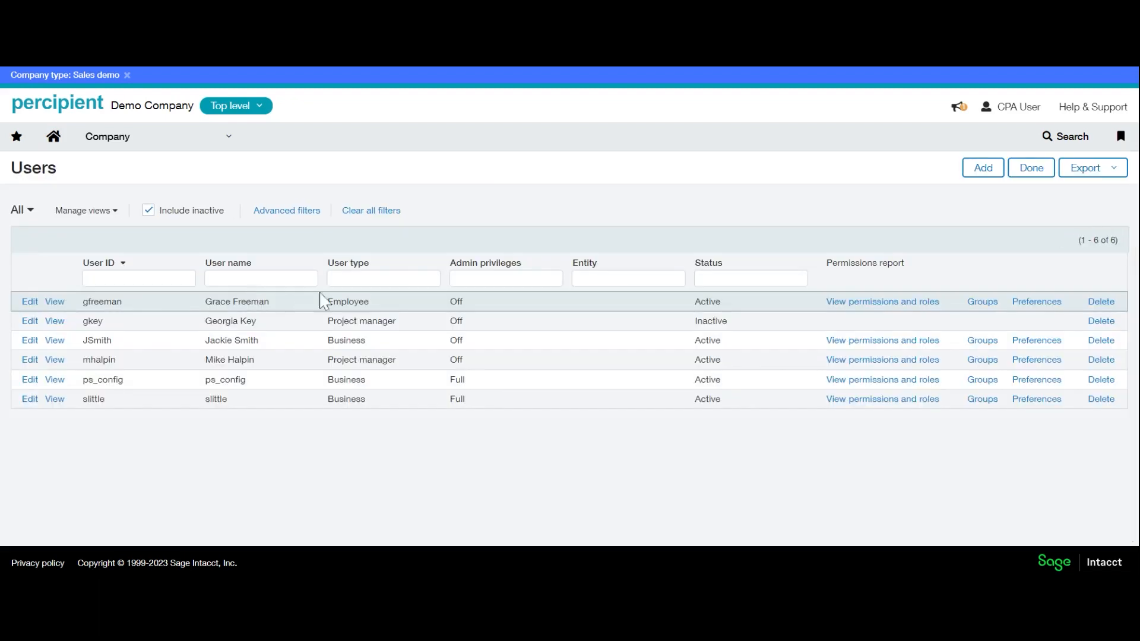
{"action": "left_click", "coordinate": [148, 210]}
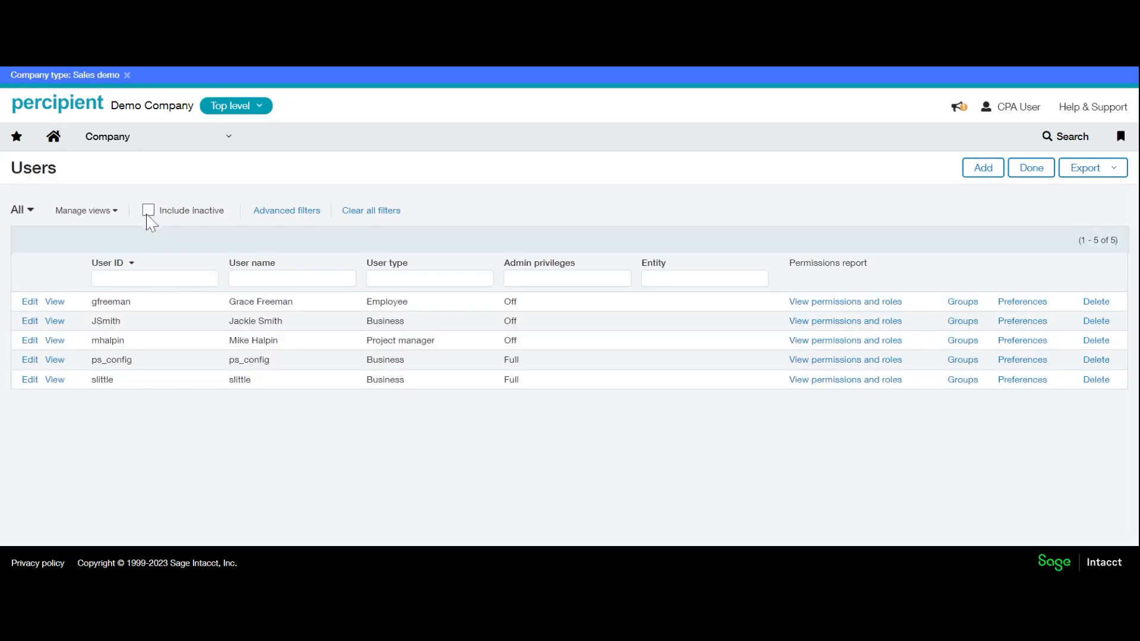